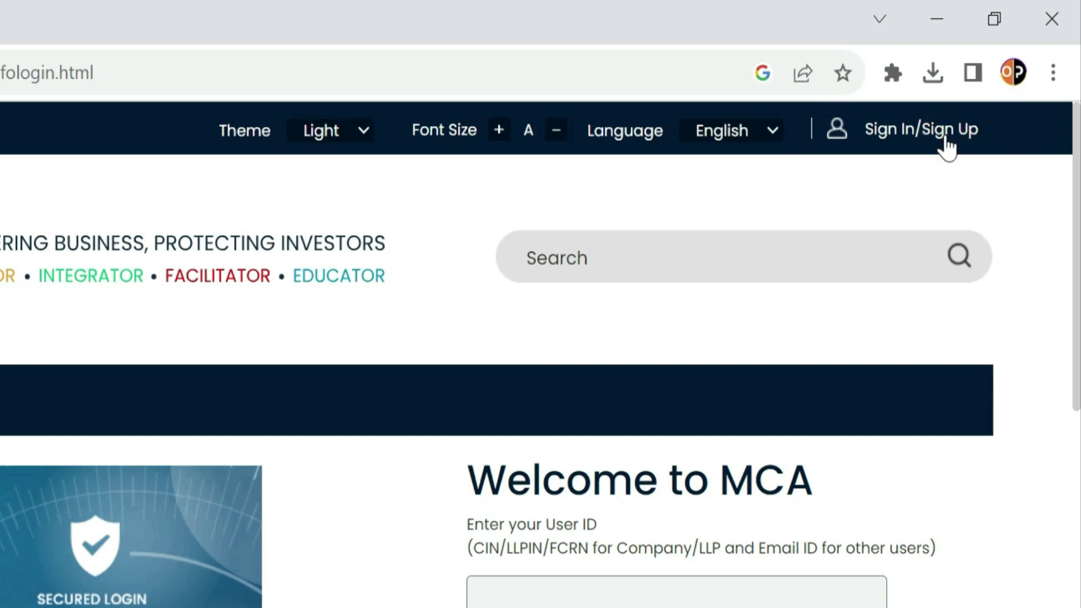
left_click(947, 144)
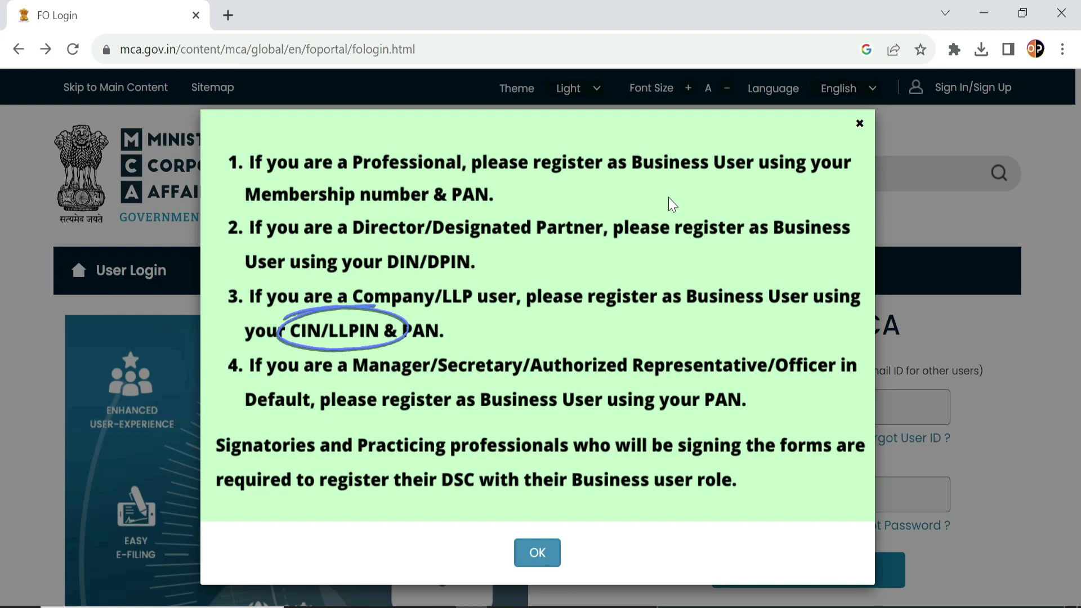
left_click(538, 553)
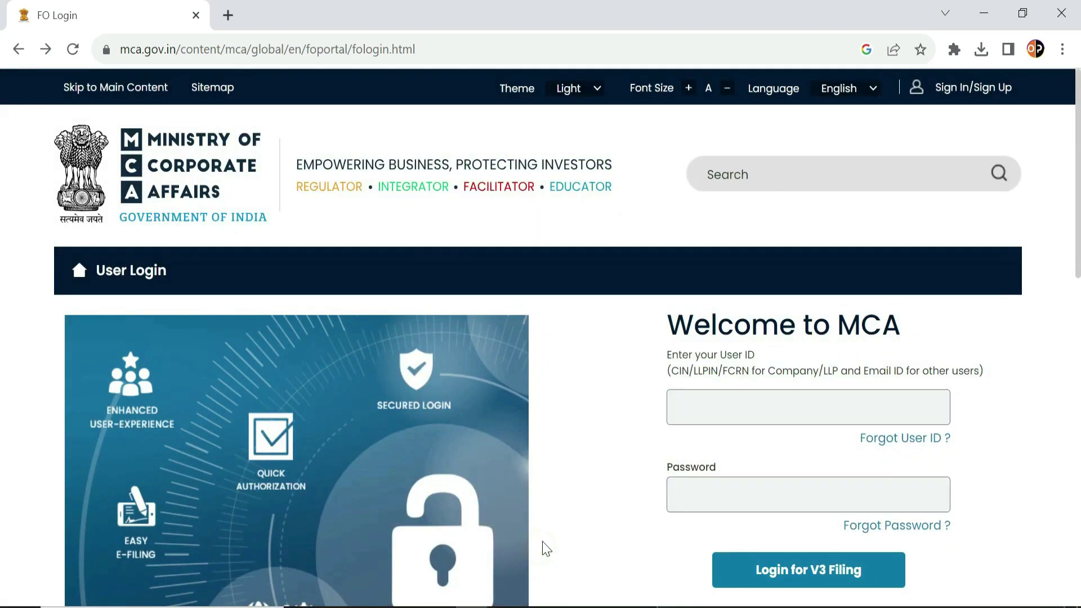
scroll(948, 437, "down", 4)
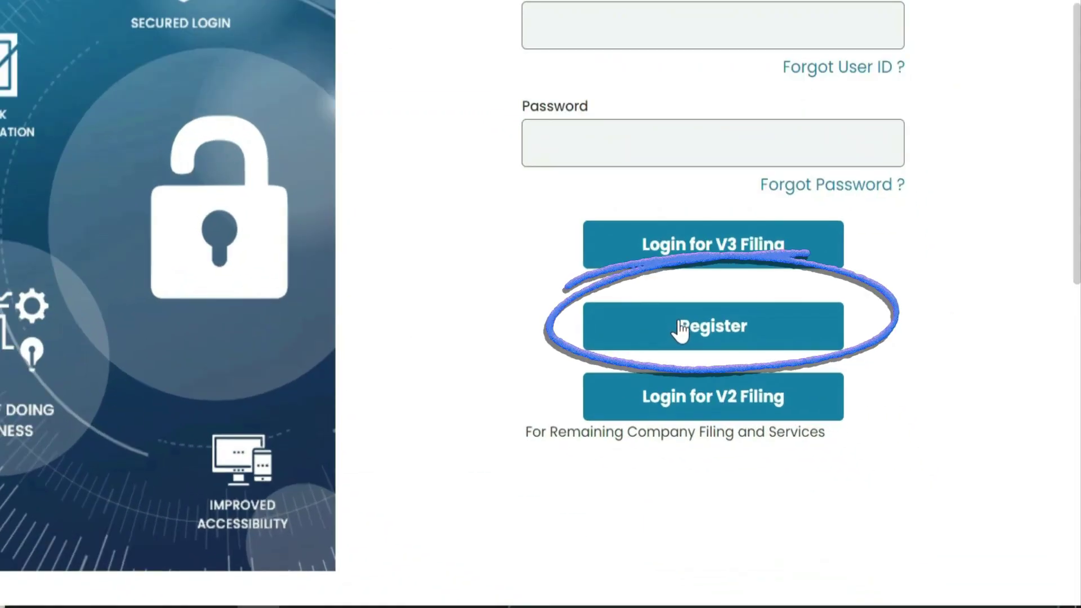
Start a new registration as a Business User with the Company/LLP user role.
left_click(678, 320)
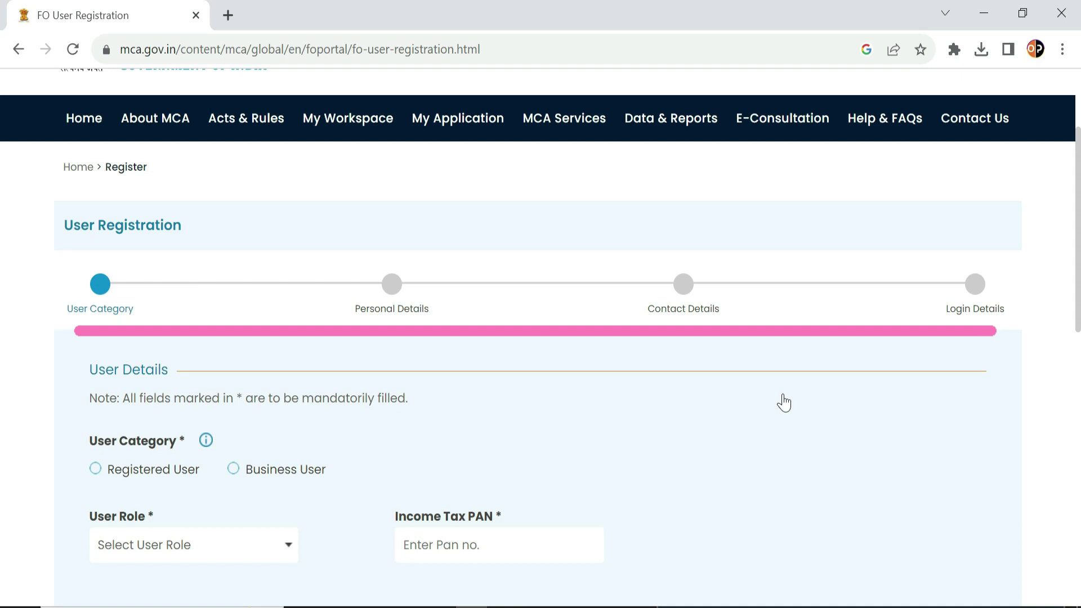
scroll(784, 403, "down", 3)
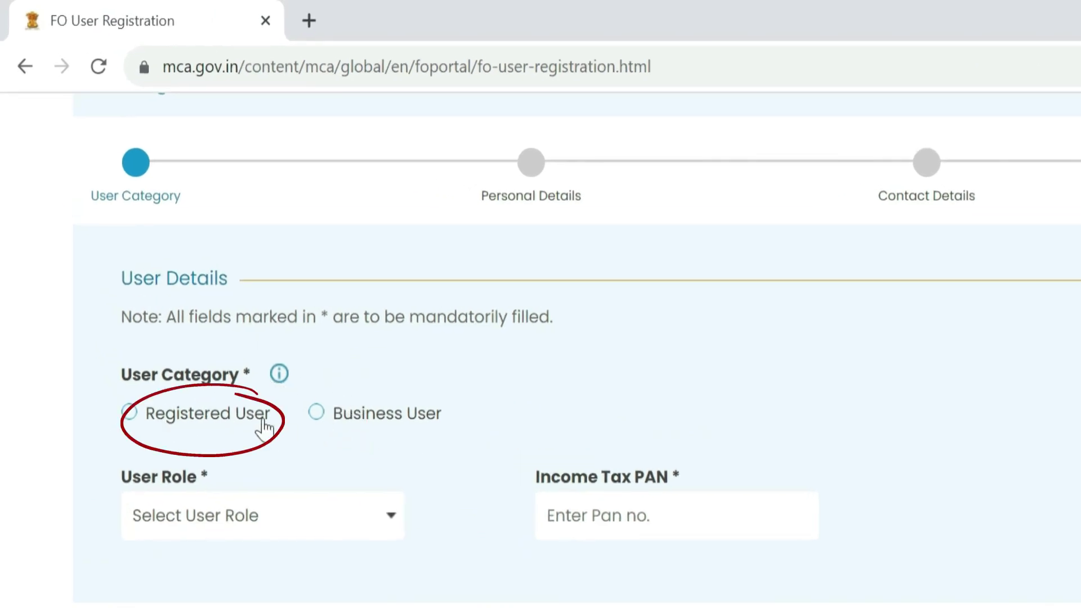
left_click(317, 412)
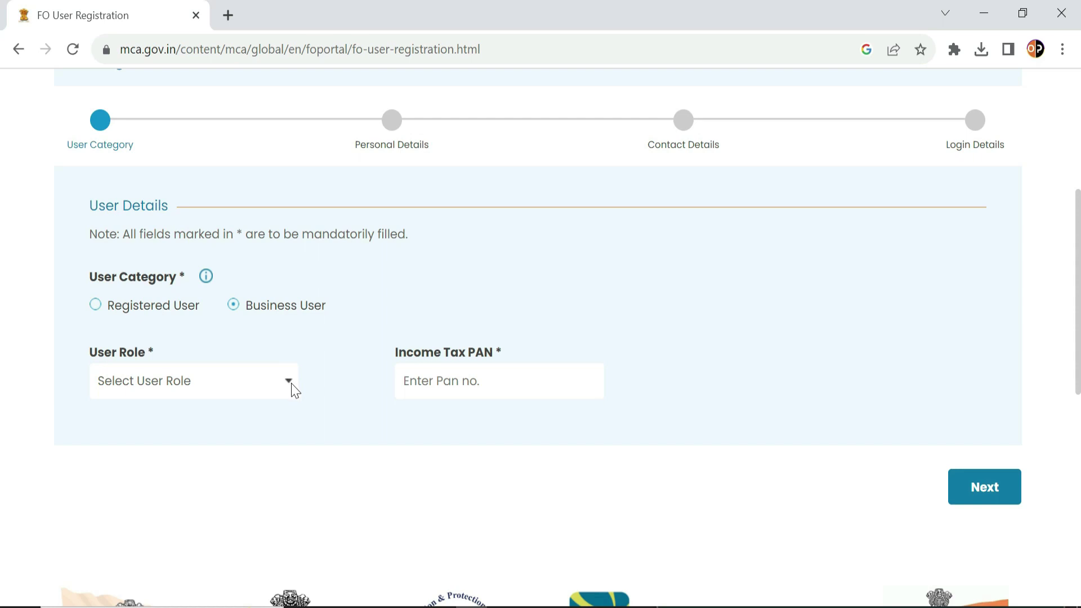
left_click(292, 385)
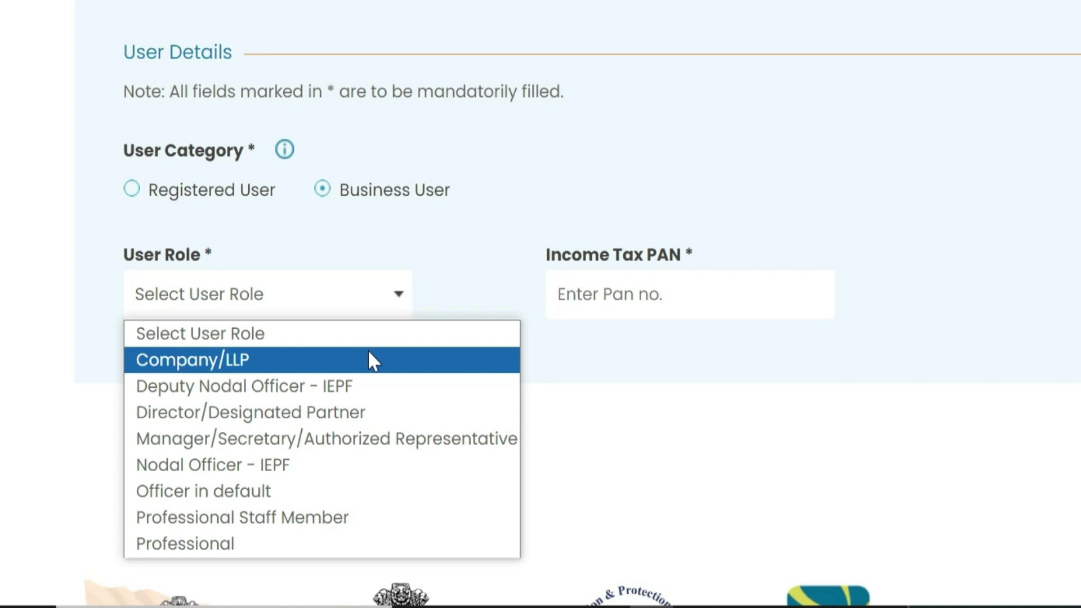
left_click(369, 361)
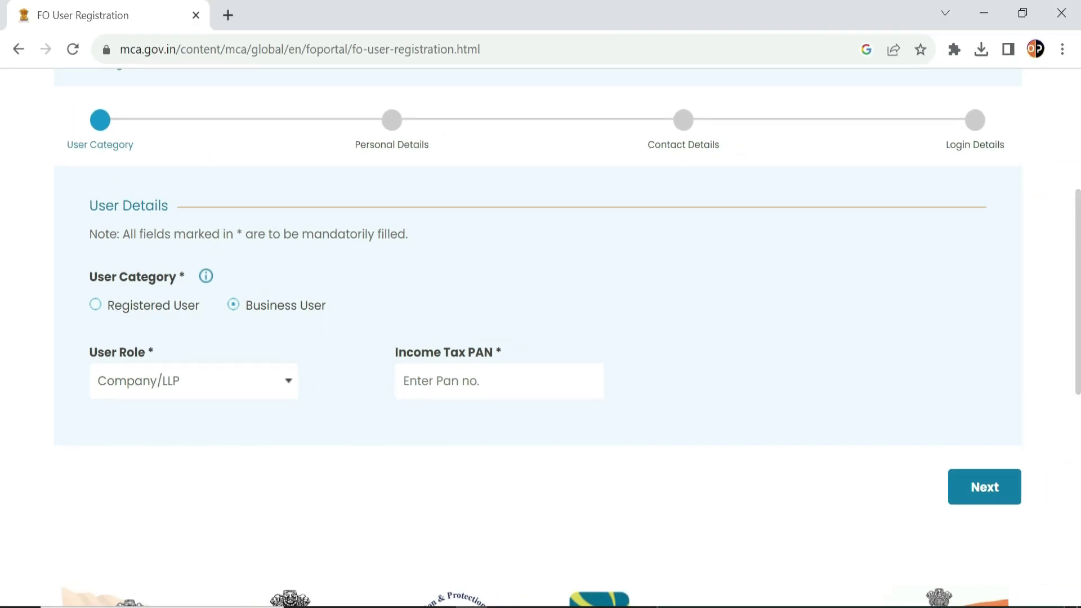
Paste the company's PAN into Income Tax PAN and continue to Personal Details.
left_click(438, 379)
key("ctrl+v")
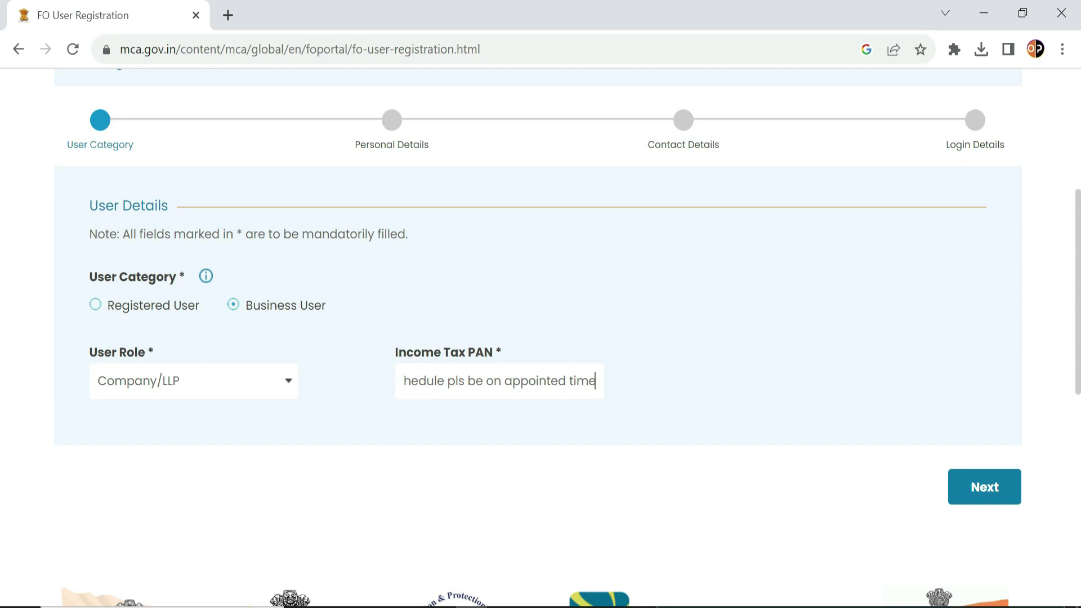
key("ctrl+a")
key("ctrl+v")
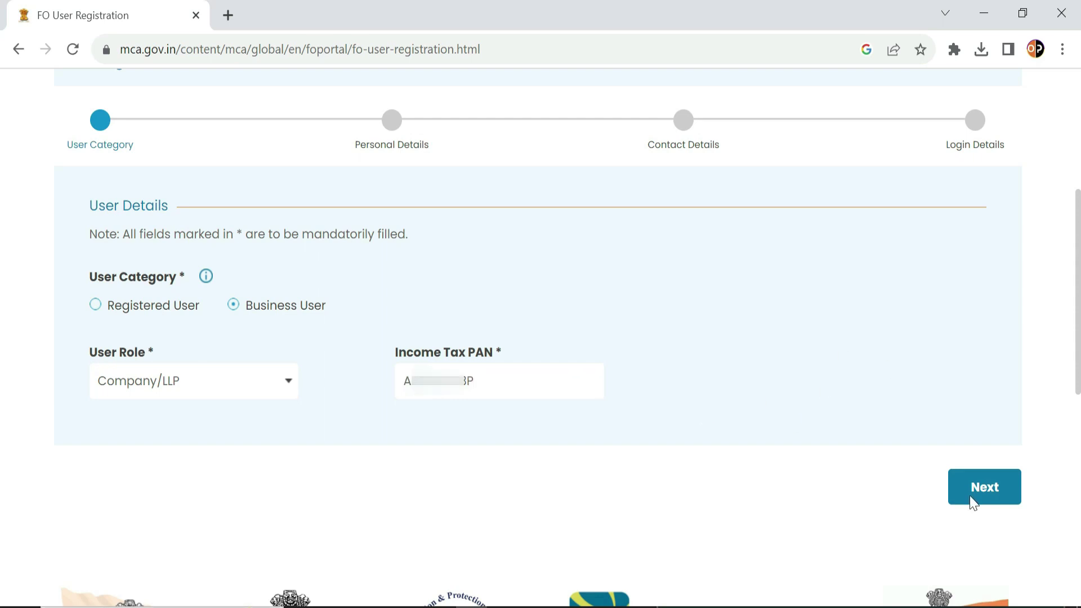
left_click(992, 494)
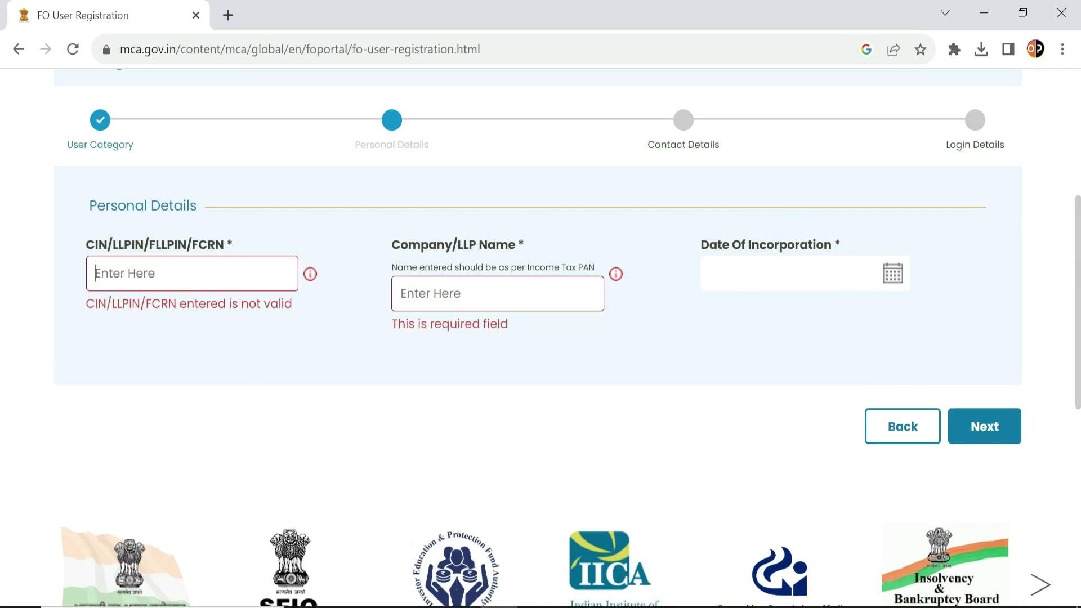
Paste the LLPIN, name the company DIMTAD DIGITAL MARKETING LLP, and fill the incorporation date.
left_click(213, 271)
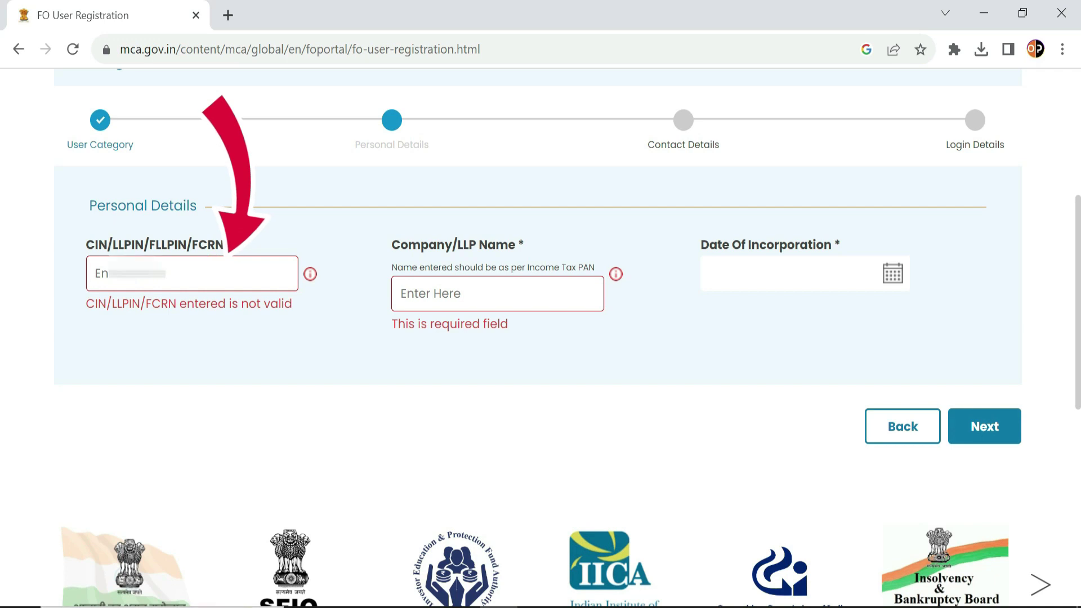
key("ctrl+v")
left_click(248, 404)
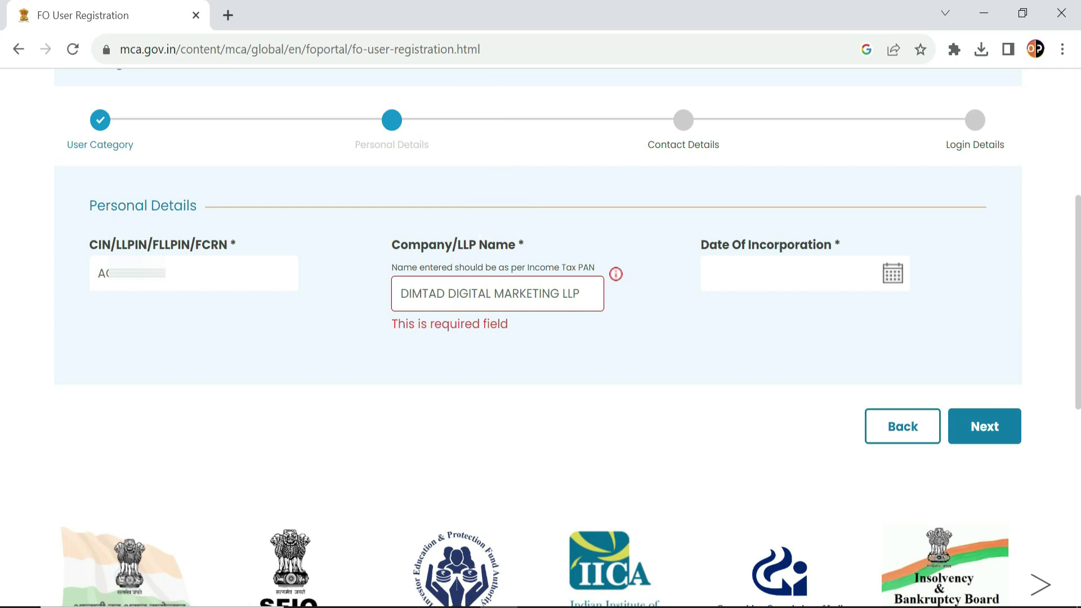
left_click(736, 274)
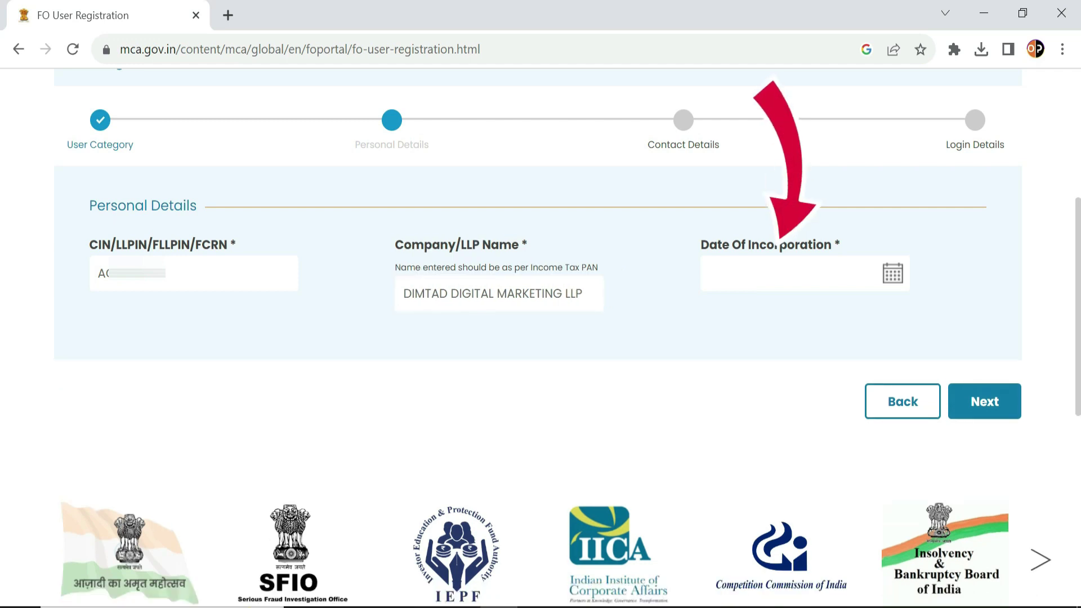
left_click(734, 276)
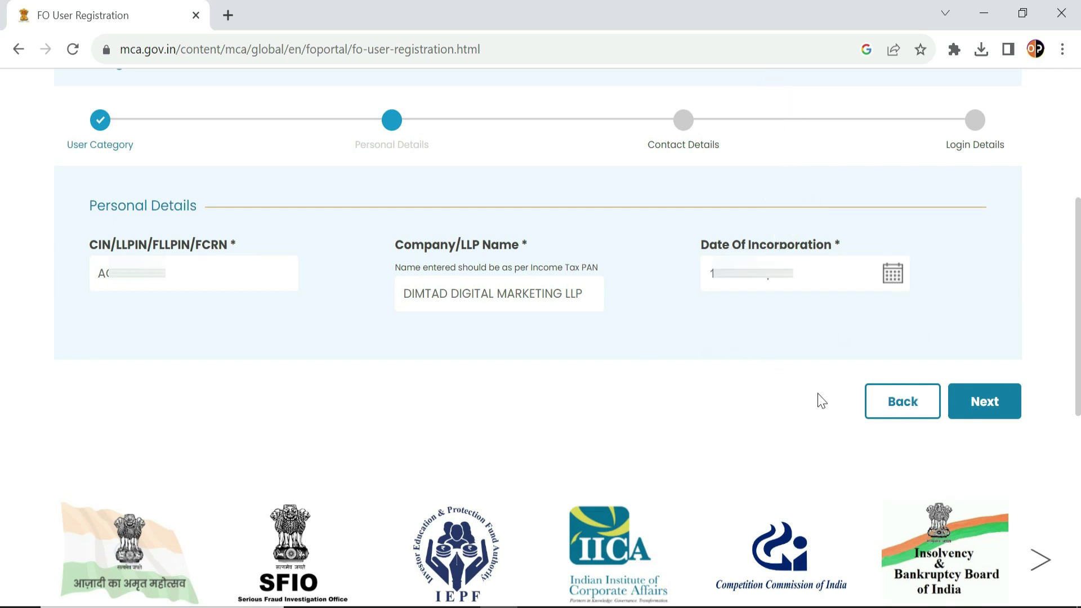
left_click(993, 404)
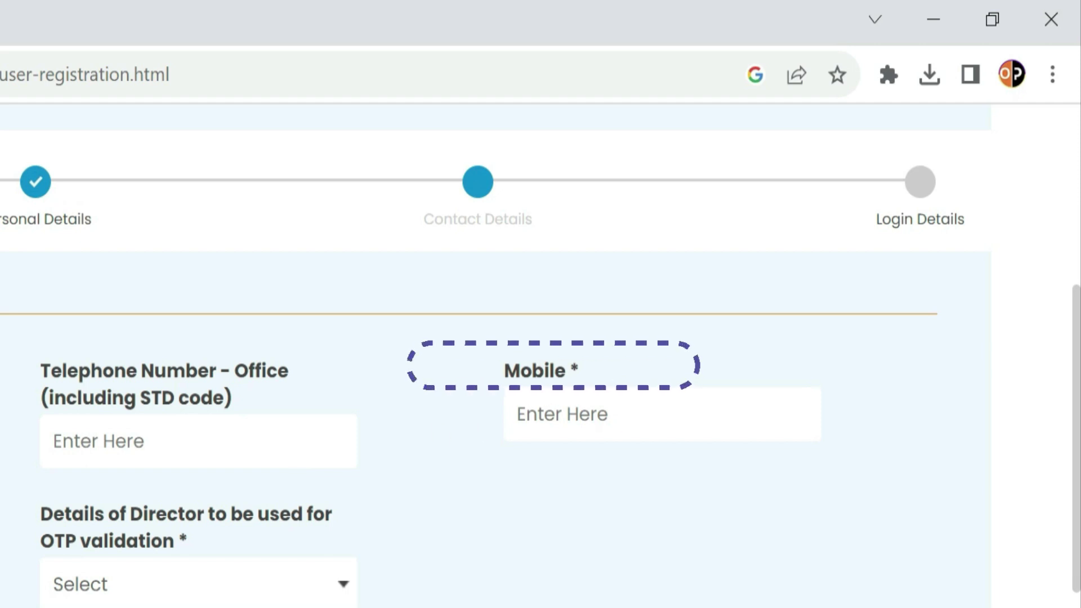
Enter the contact's mobile number and e-mail address.
left_click(557, 414)
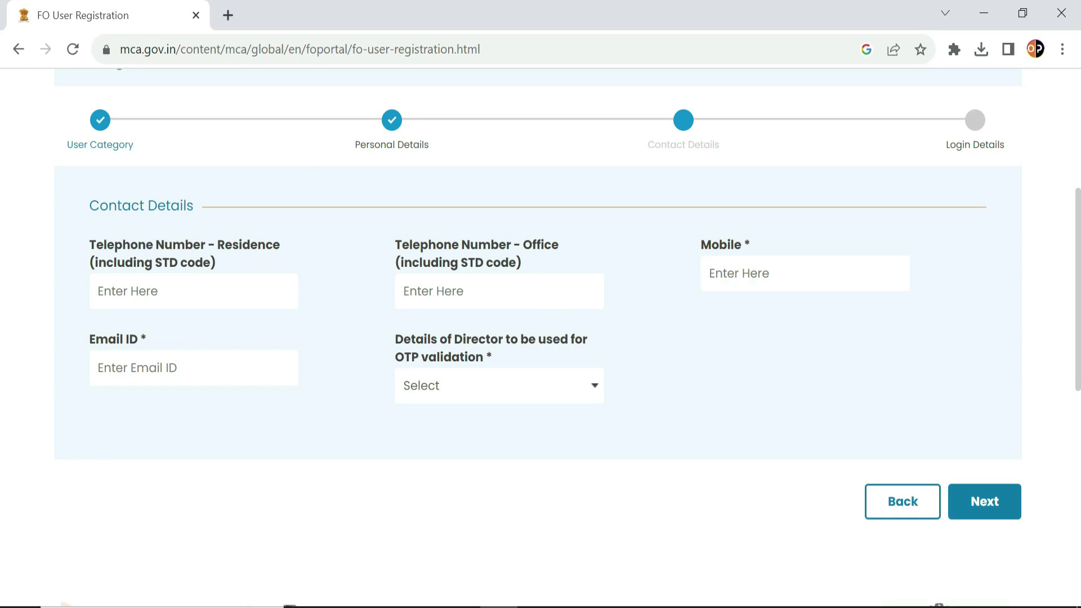
type("89")
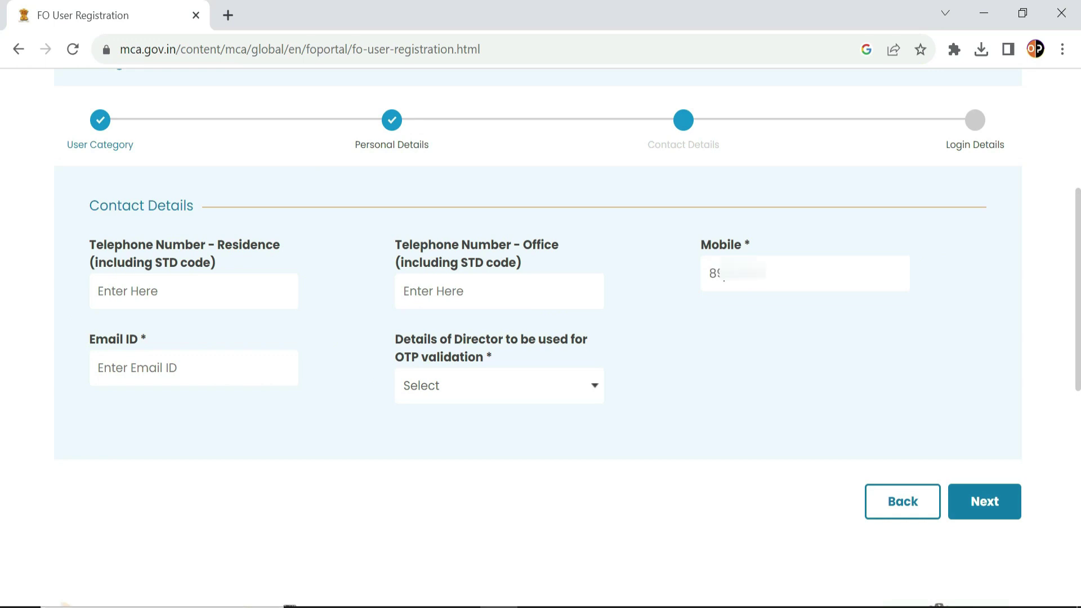
type("61")
left_click(181, 367)
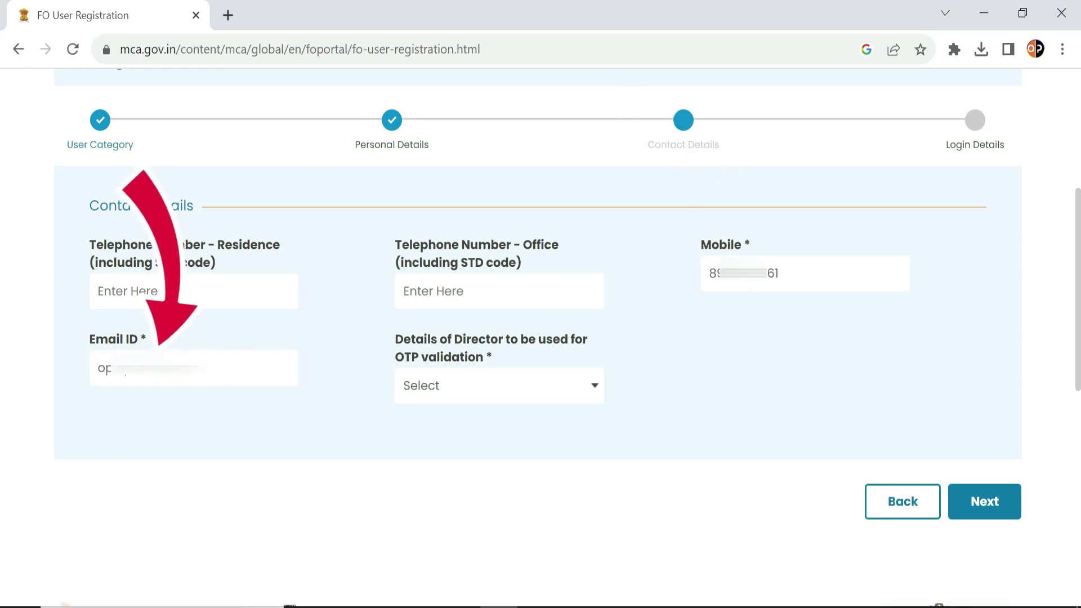
Choose the first director for OTP validation and continue to Login Details.
left_click(502, 390)
left_click(505, 389)
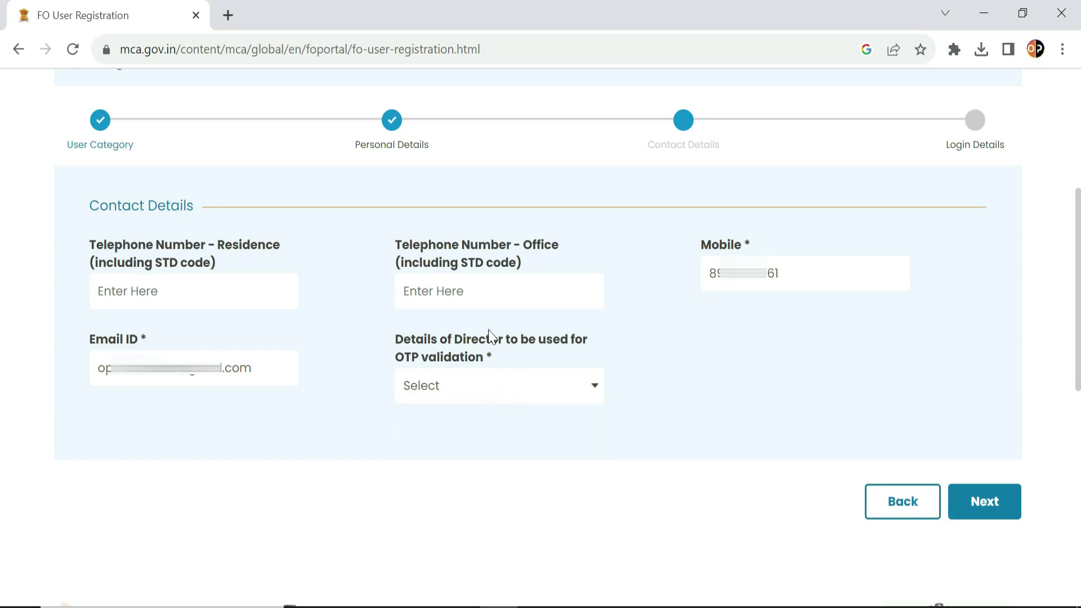
left_click(448, 388)
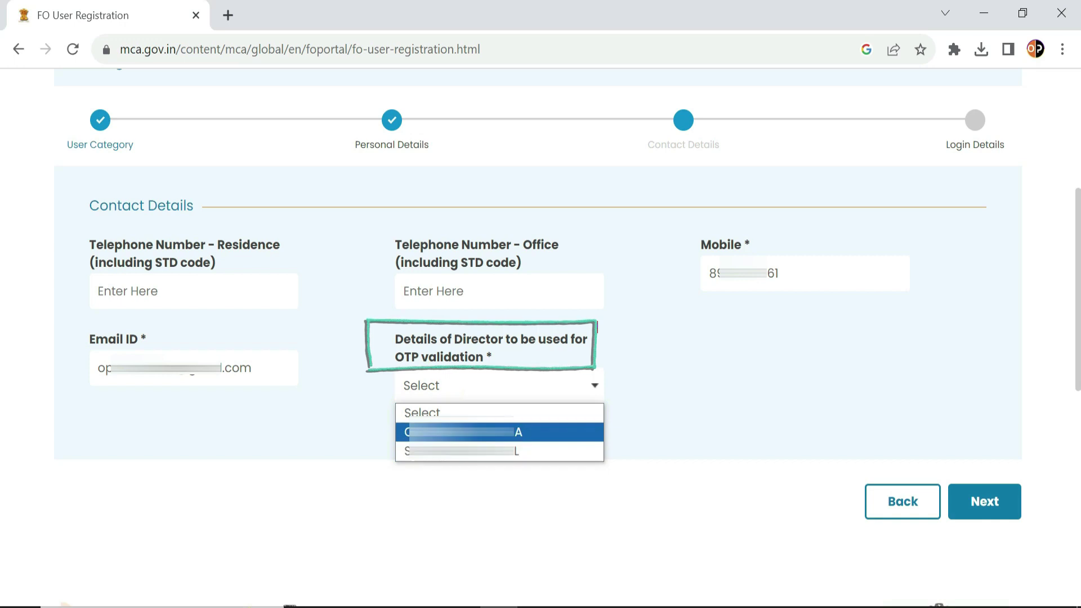
left_click(462, 432)
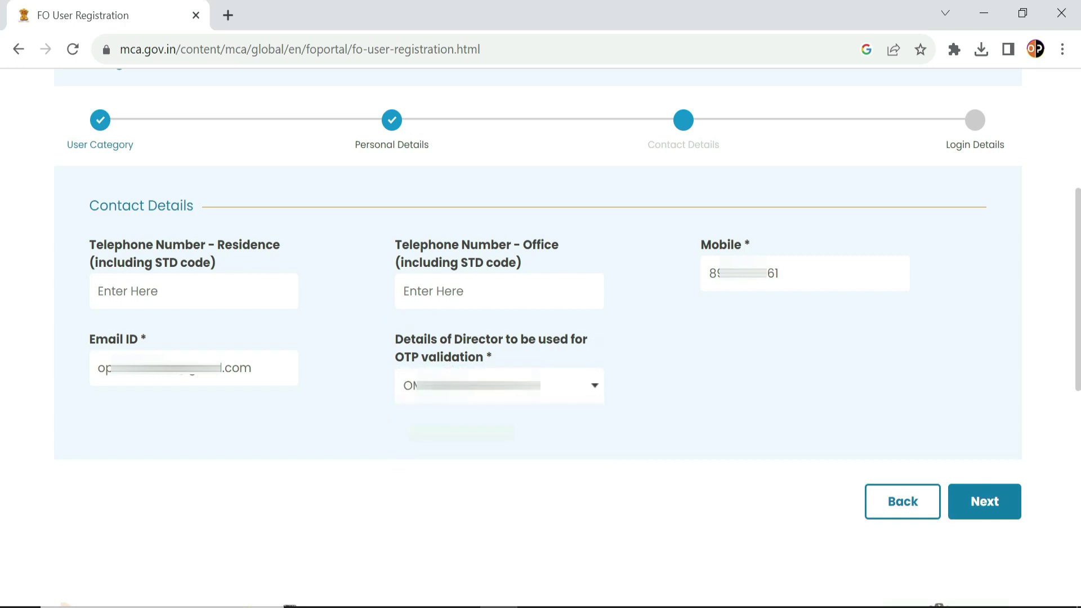
left_click(982, 503)
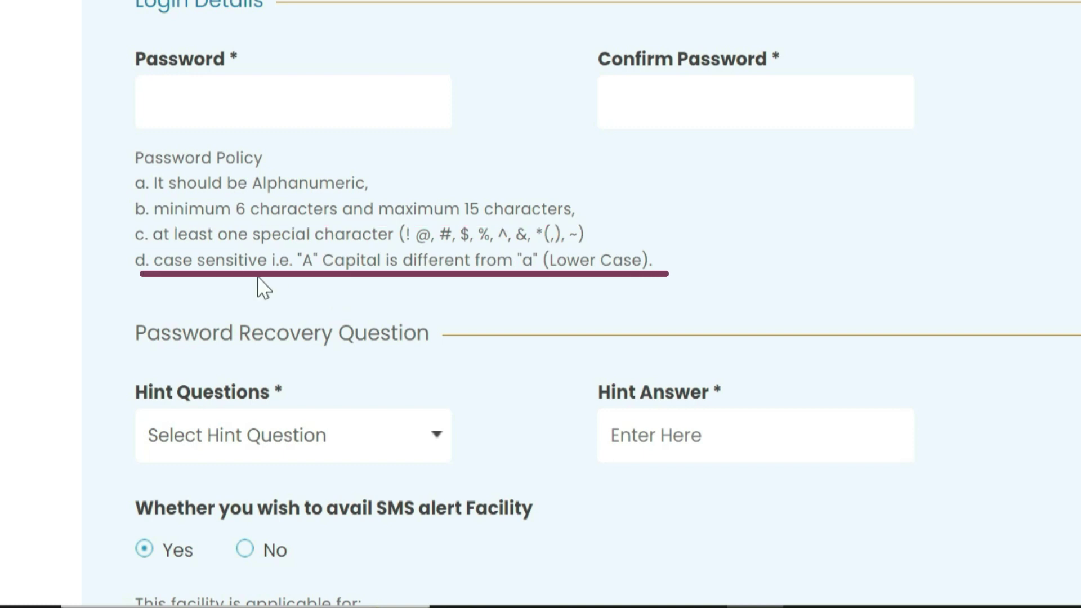
Type the account password in both the Password and Confirm Password fields.
left_click(349, 105)
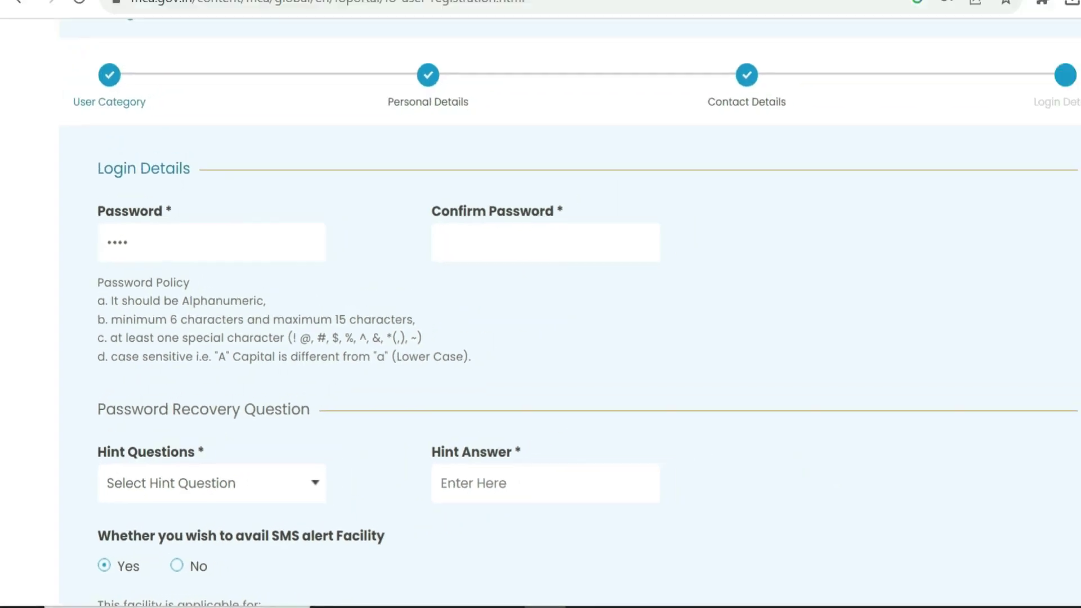
key("Tab")
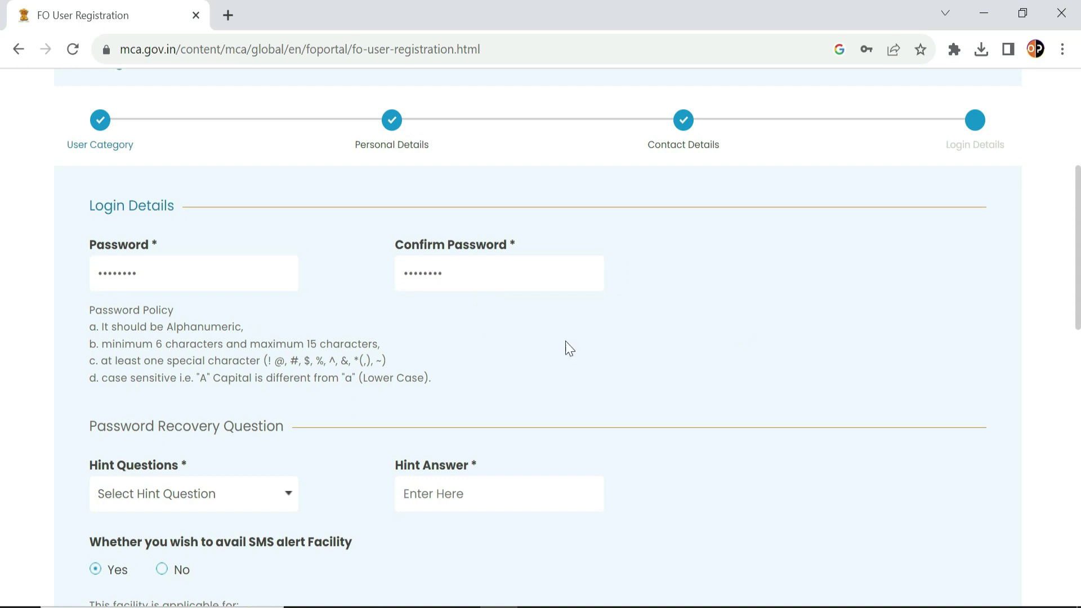
scroll(574, 401, "down", 3)
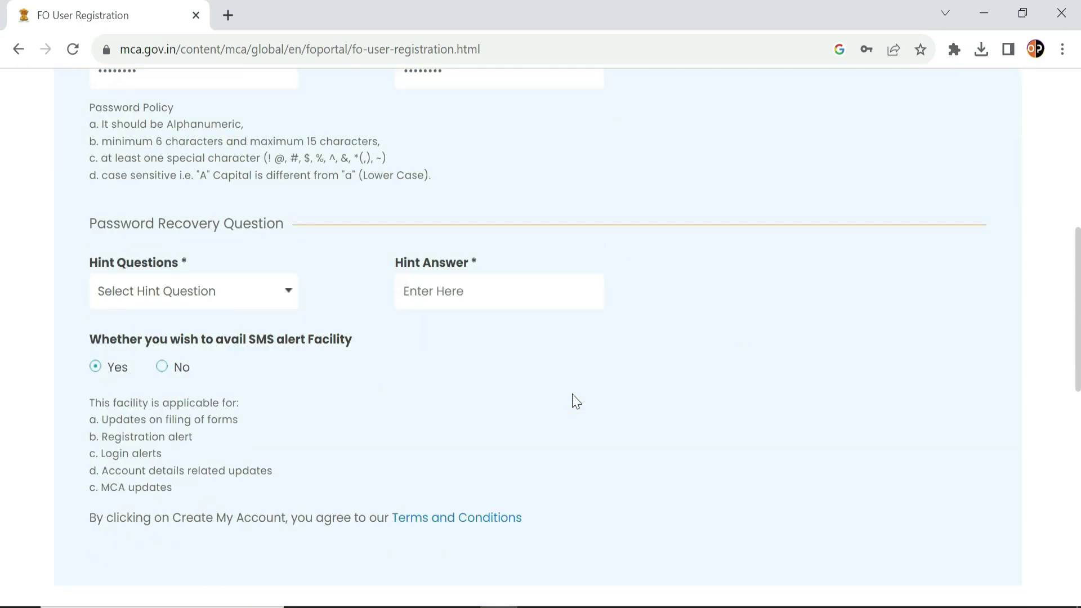
Select 'What was your first car?' as the hint question and type the hint answer.
left_click(291, 290)
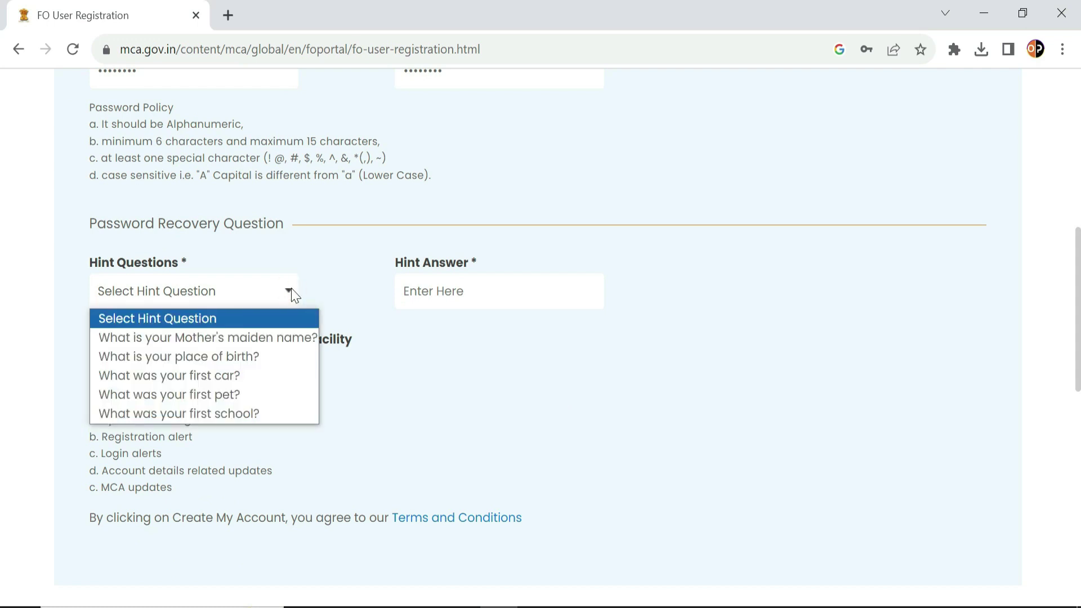
left_click(169, 376)
left_click(406, 291)
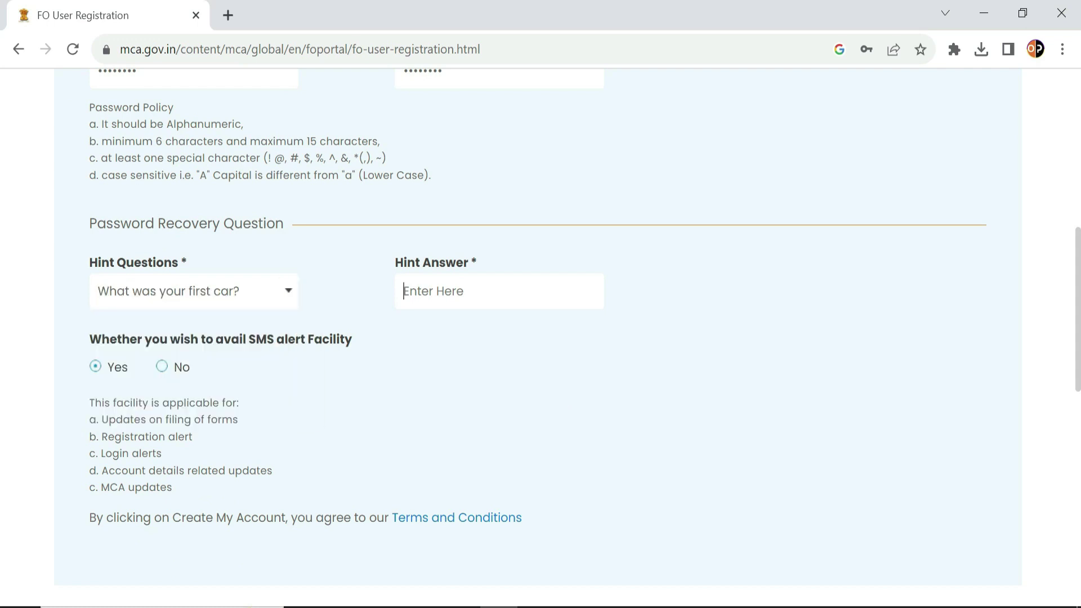
left_click(292, 291)
left_click(289, 290)
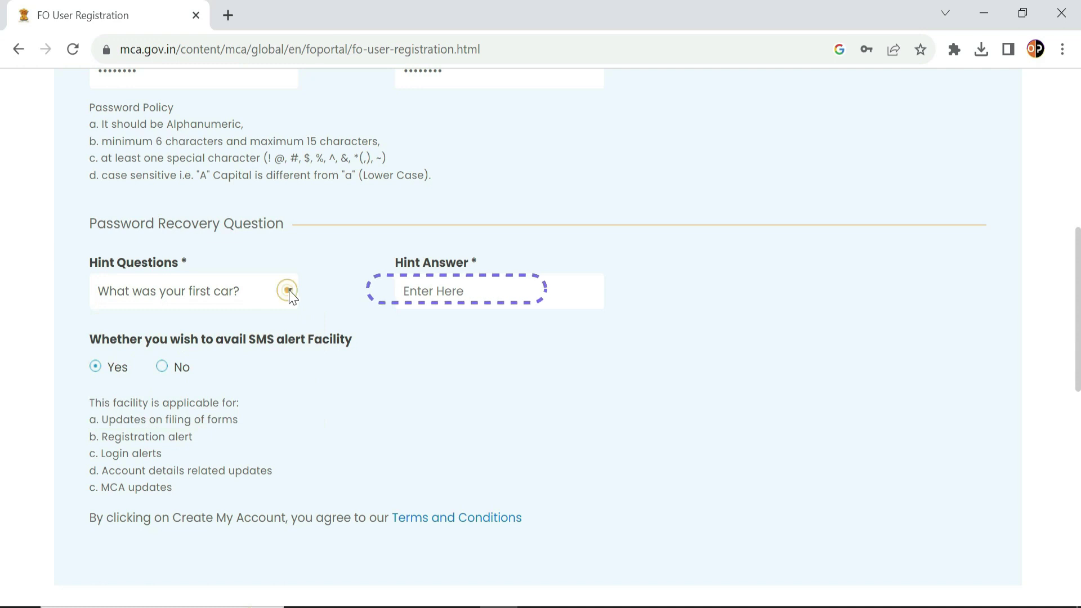
left_click(406, 291)
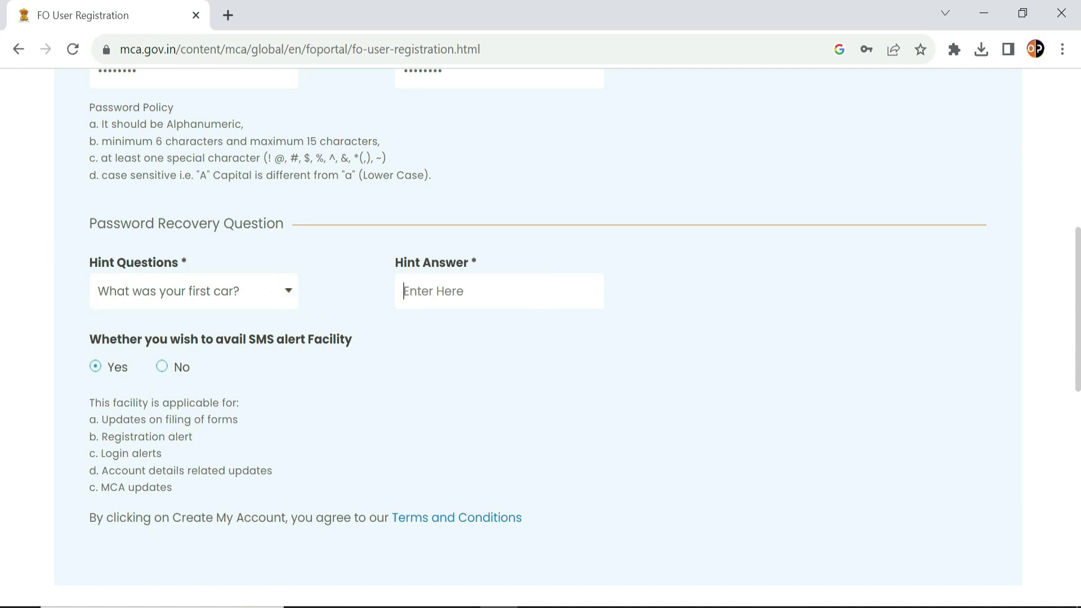
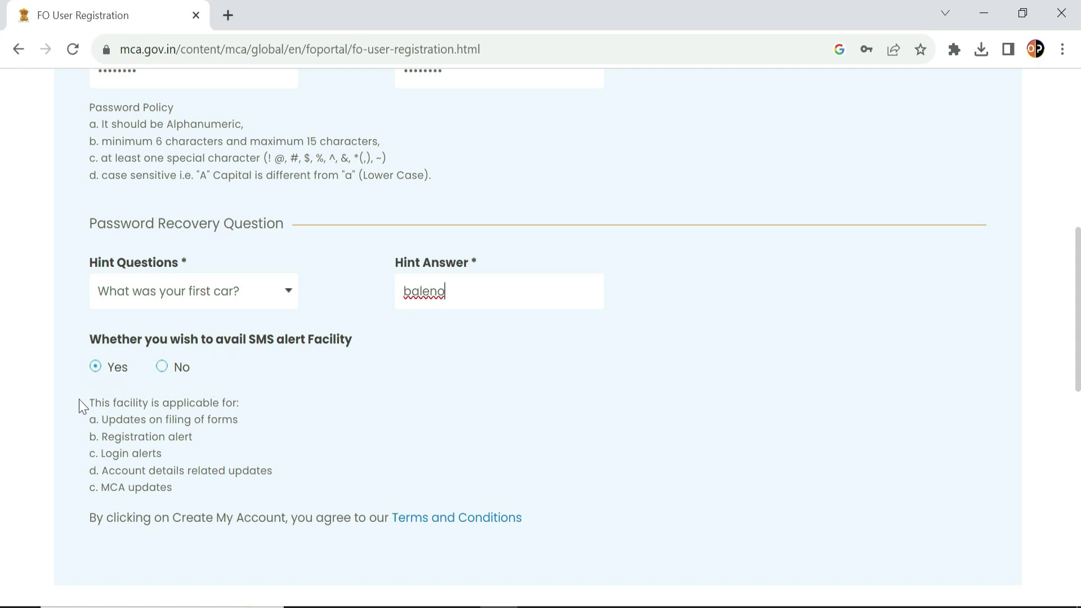
scroll(220, 540, "down", 3)
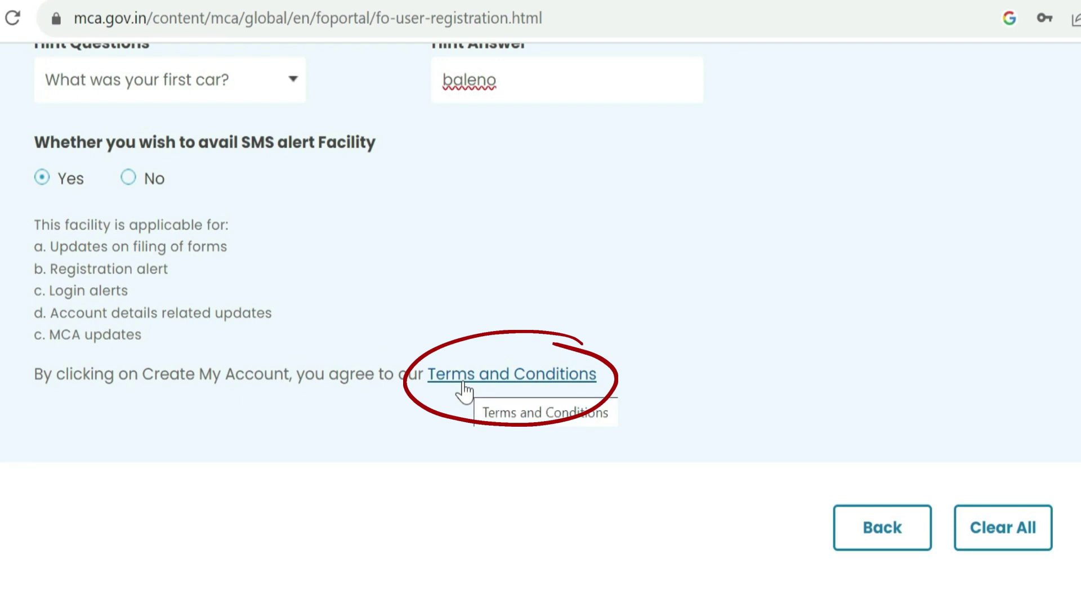
left_click(463, 384)
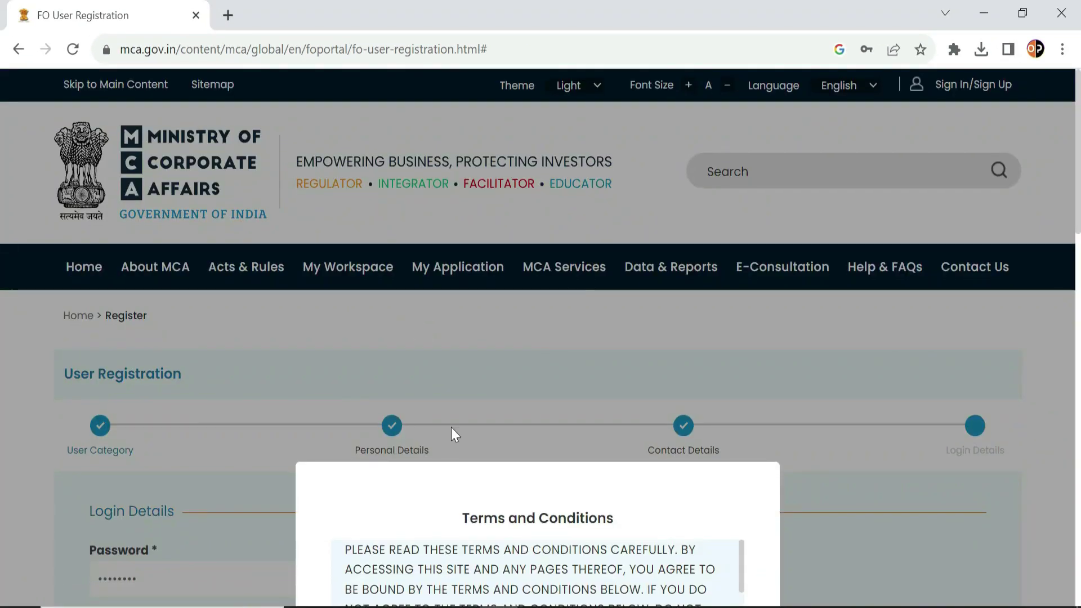
scroll(453, 428, "down", 15)
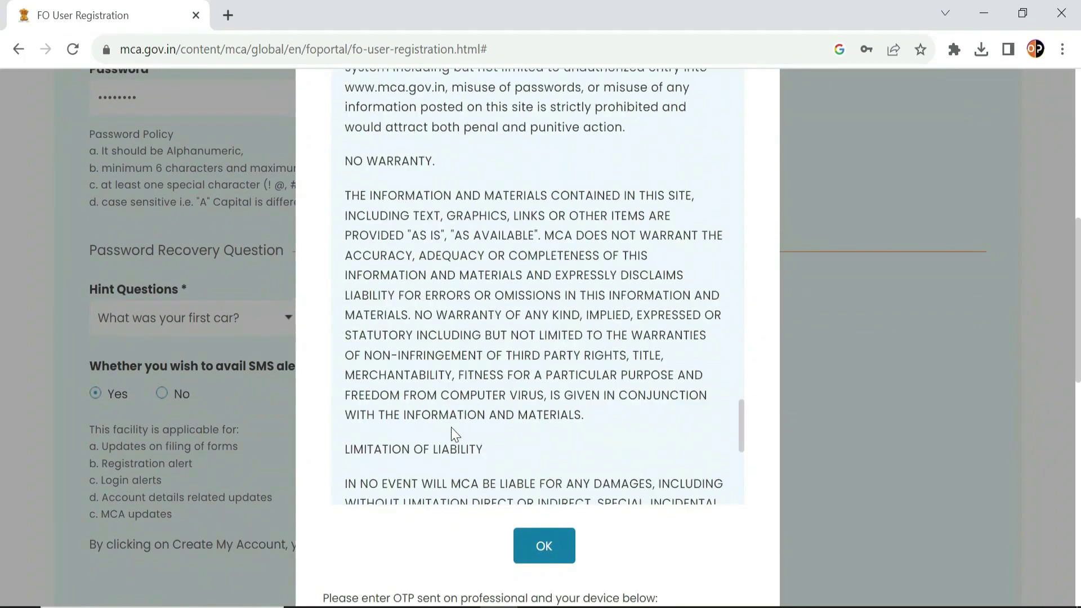
scroll(455, 434, "down", 8)
left_click(544, 546)
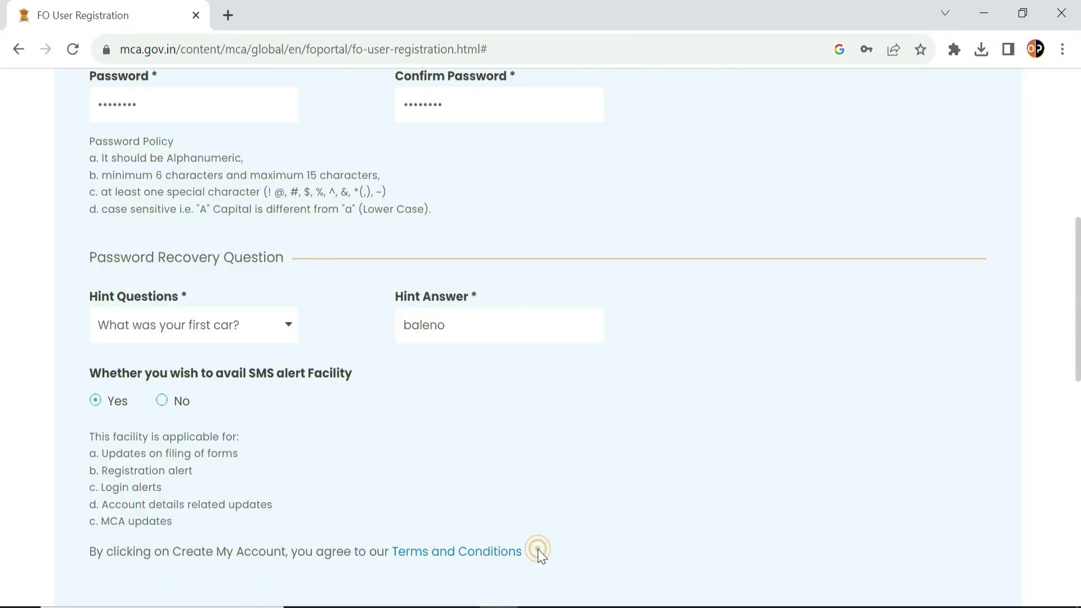
scroll(512, 525, "down", 4)
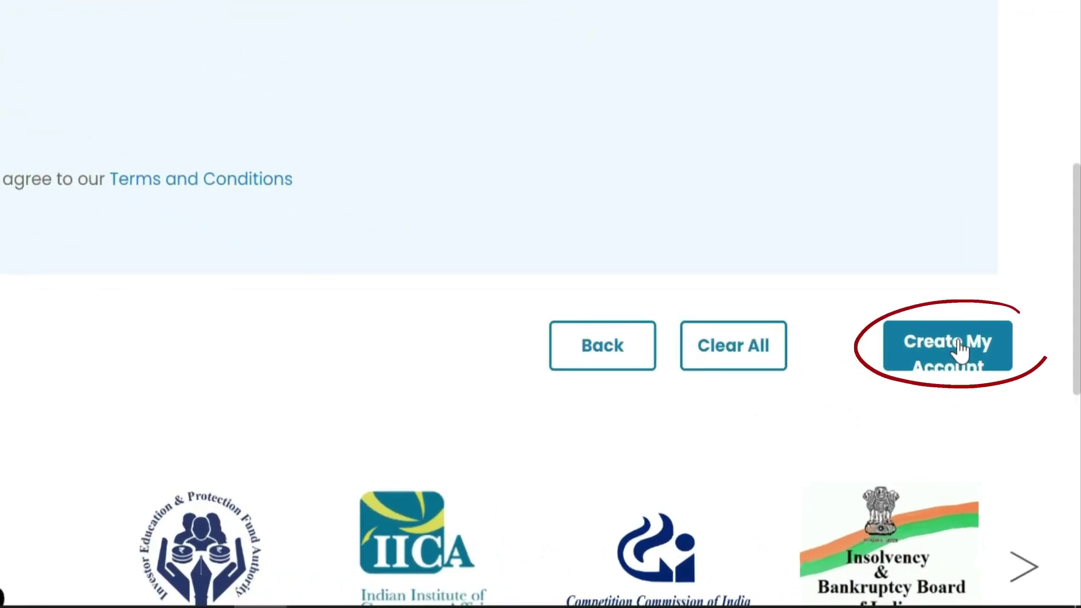
Create the account, submit the three verification OTPs, and acknowledge the registration success message.
left_click(960, 348)
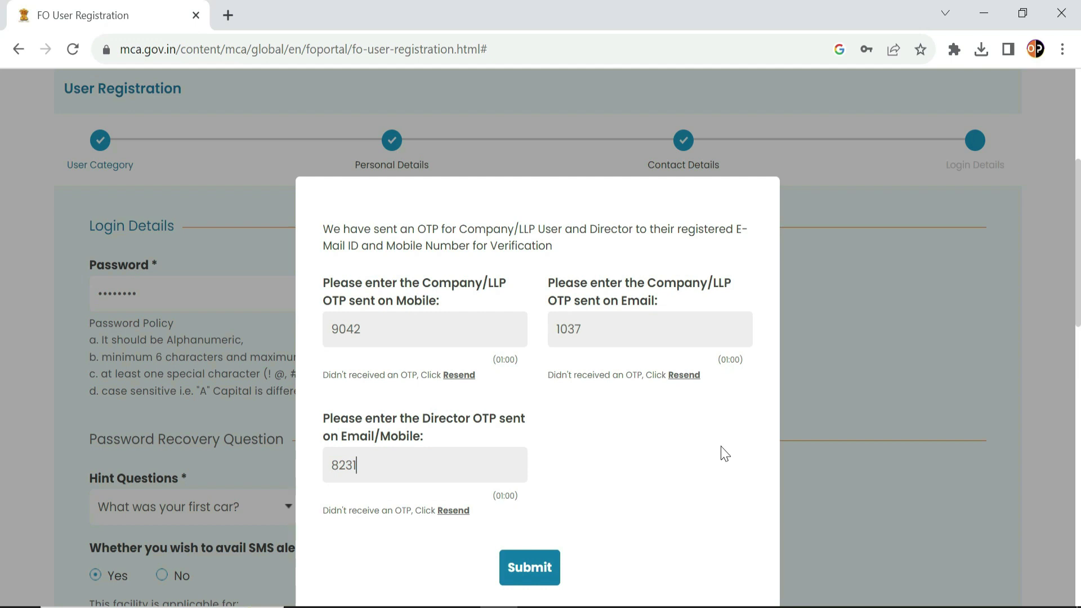
left_click(536, 567)
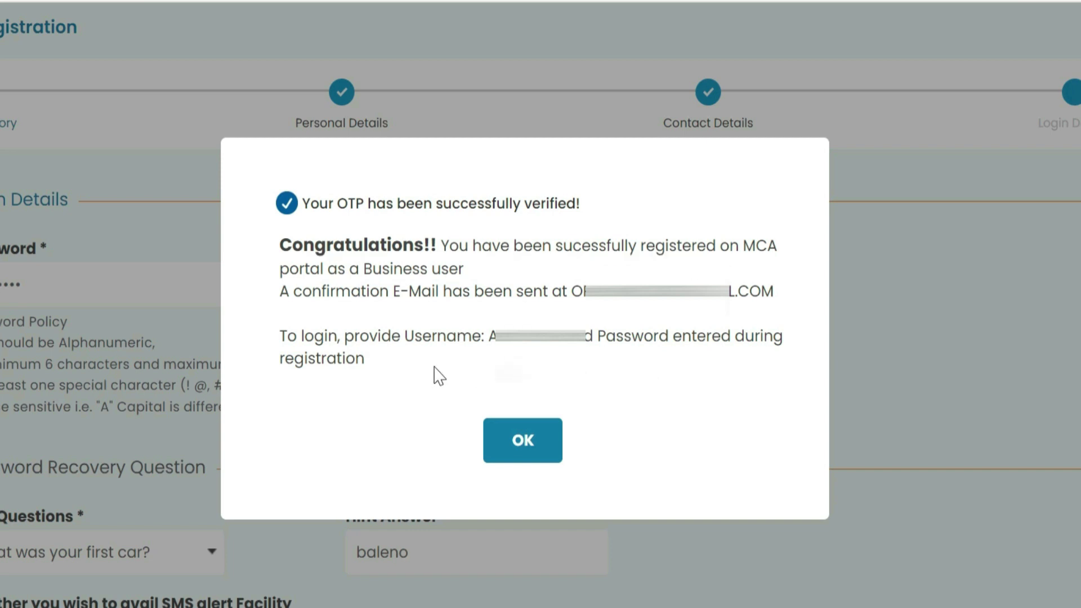
left_click(523, 440)
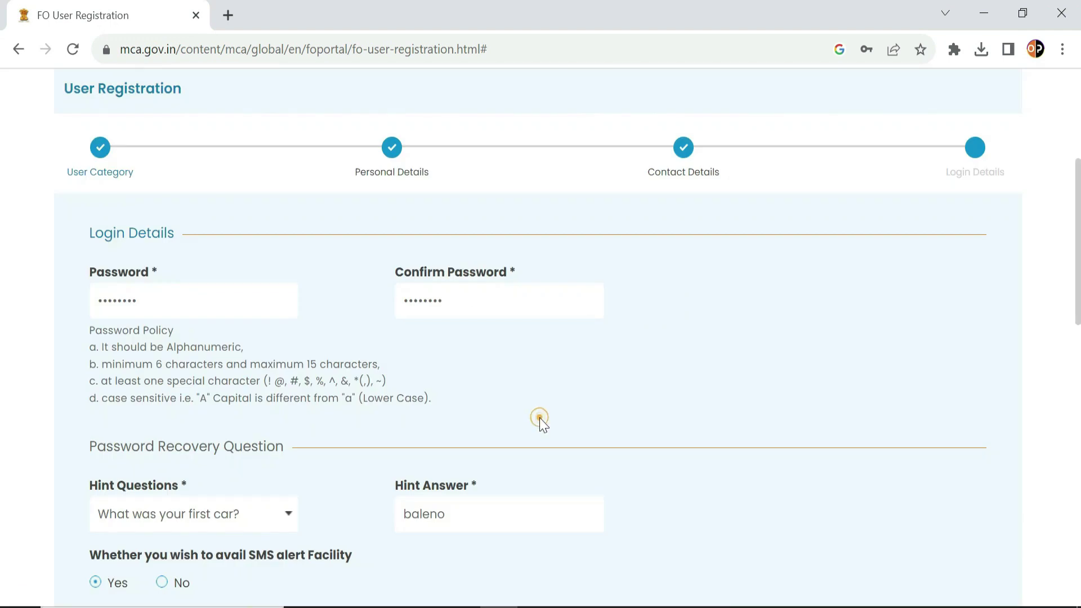
left_click(740, 397)
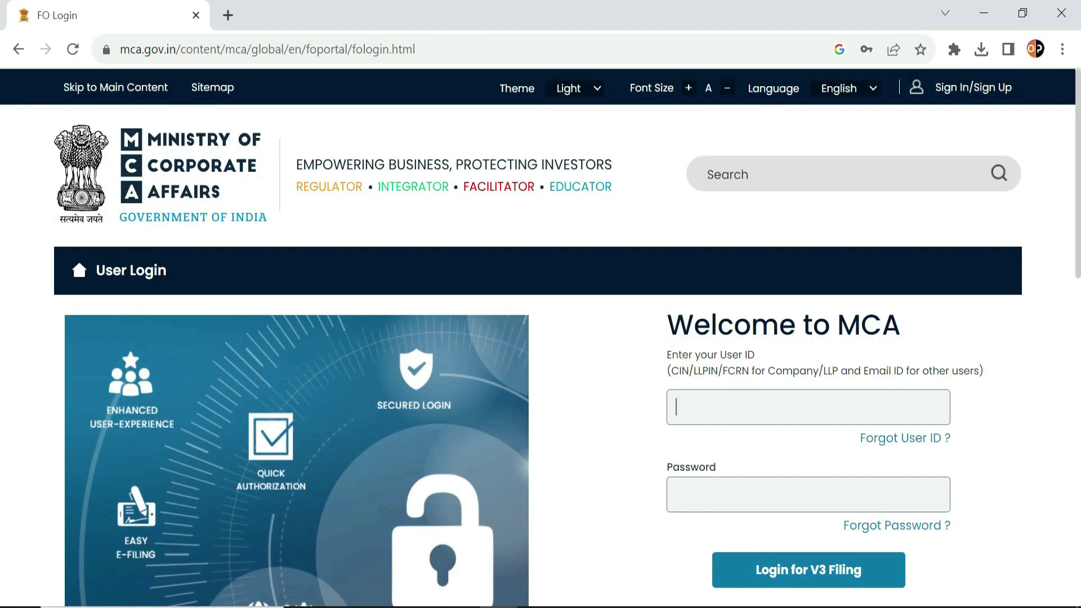
Sign in with the new user ID, password and the login OTP.
type("AC")
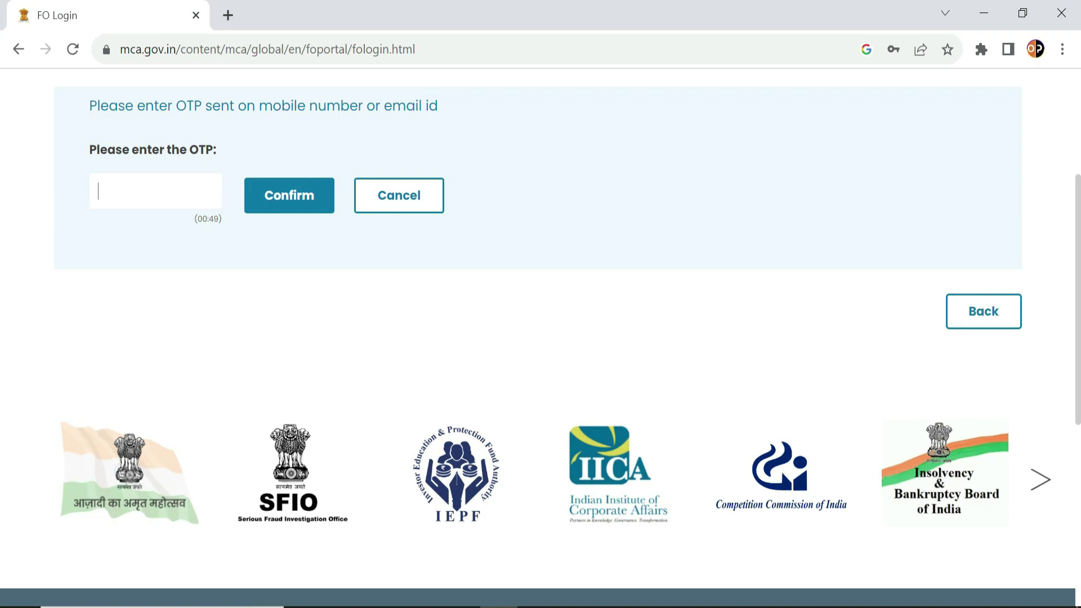
left_click(309, 195)
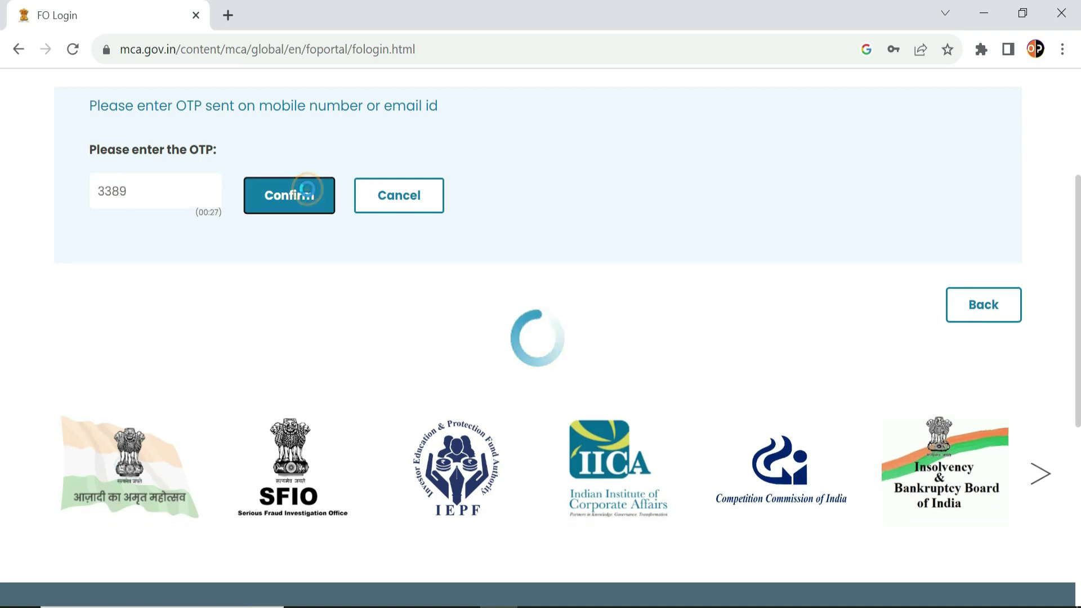
scroll(307, 341, "up", 5)
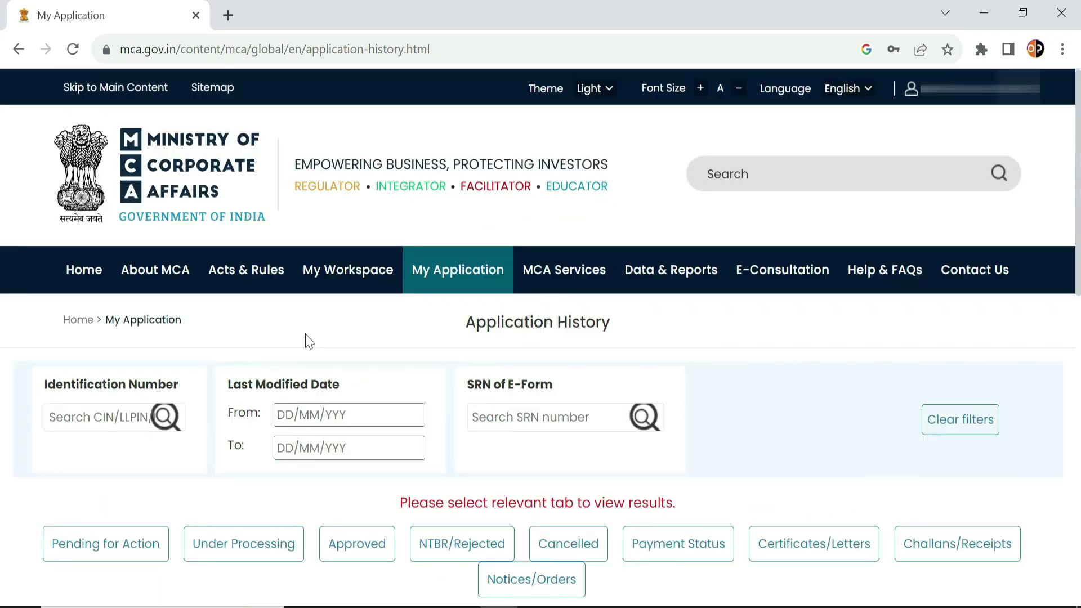
Browse the Pending for Action, Under Processing and Approved application lists.
scroll(305, 333, "down", 5)
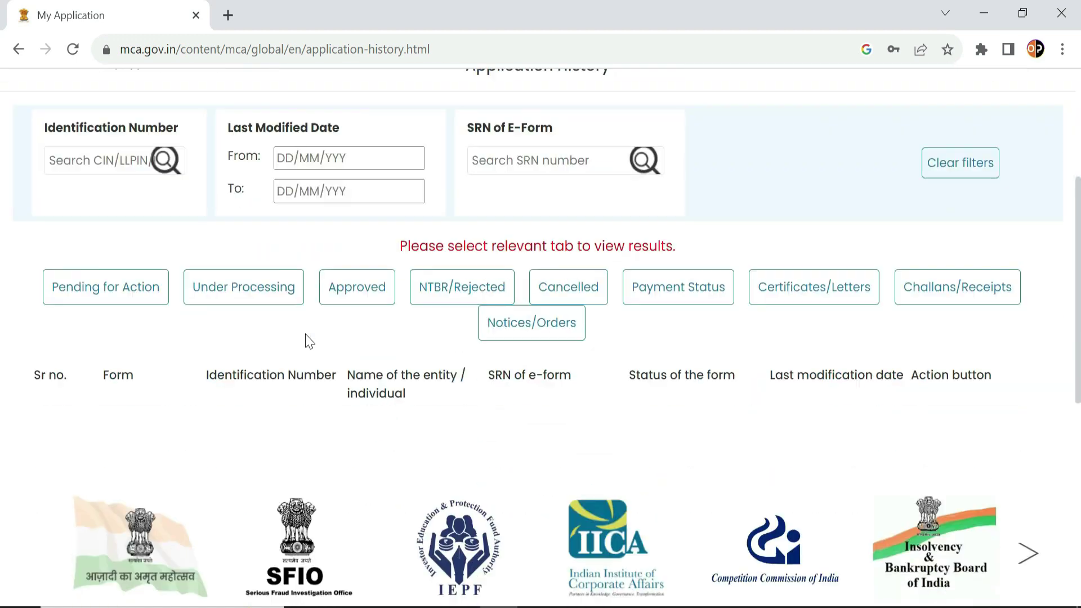
left_click(110, 285)
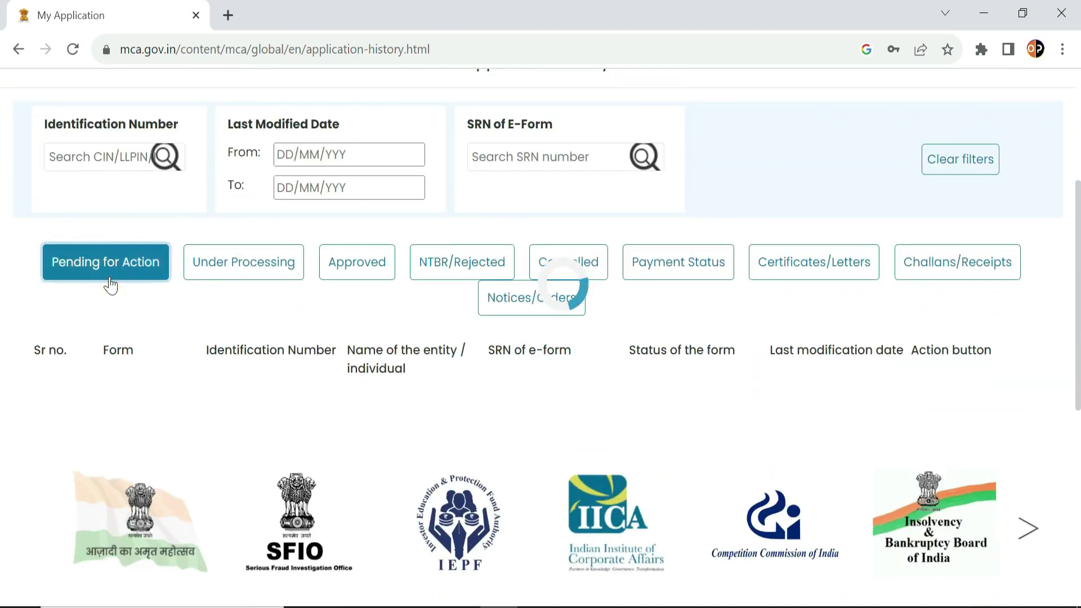
left_click(257, 271)
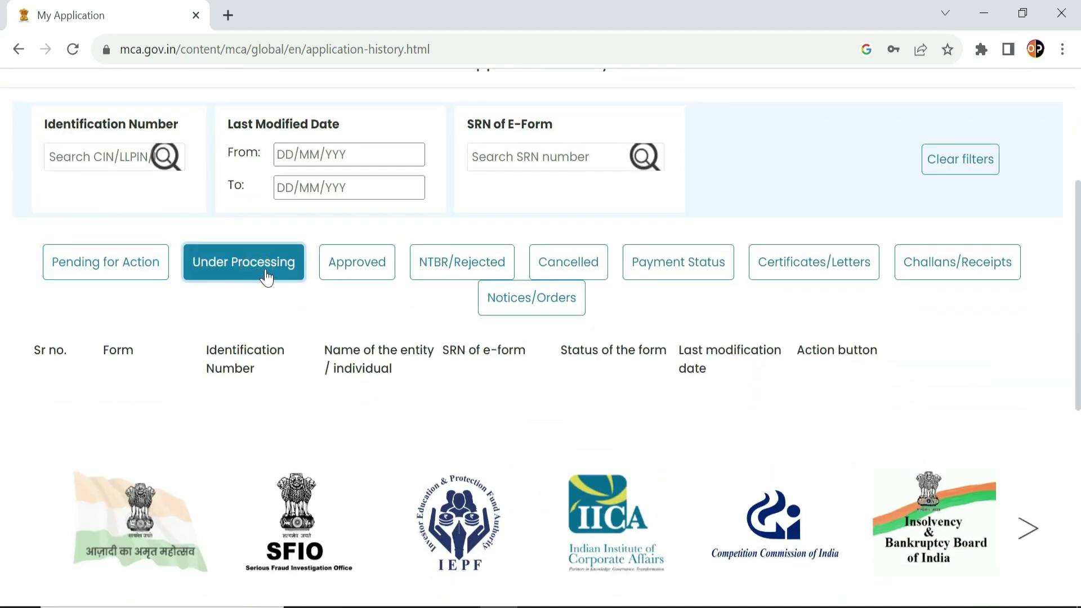
left_click(334, 259)
scroll(523, 221, "up", 5)
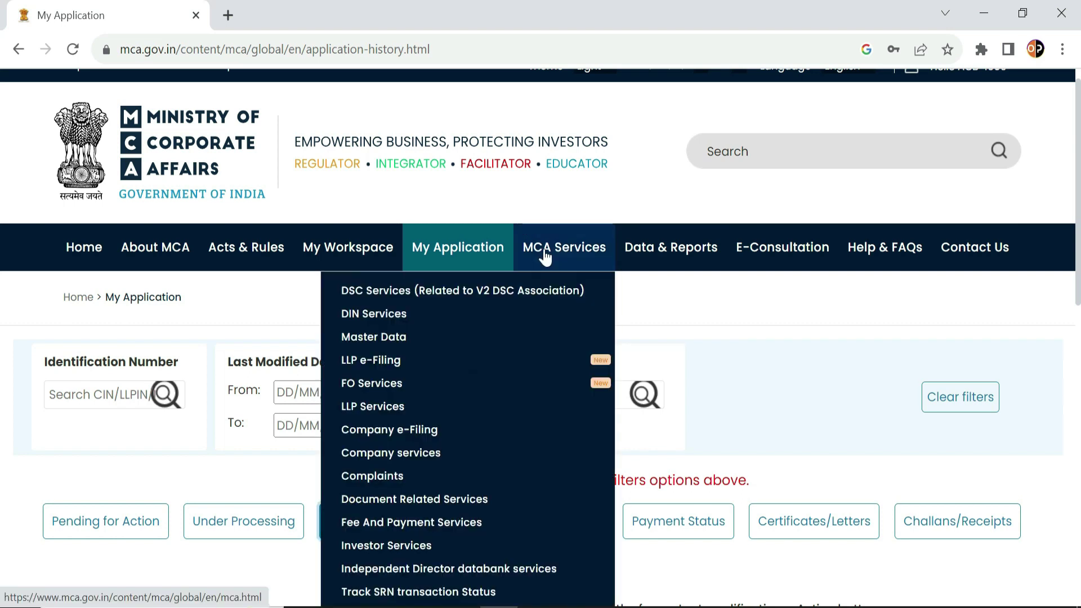
Open the MCA Services menu to head back toward the MCA home page.
mouse_move(523, 256)
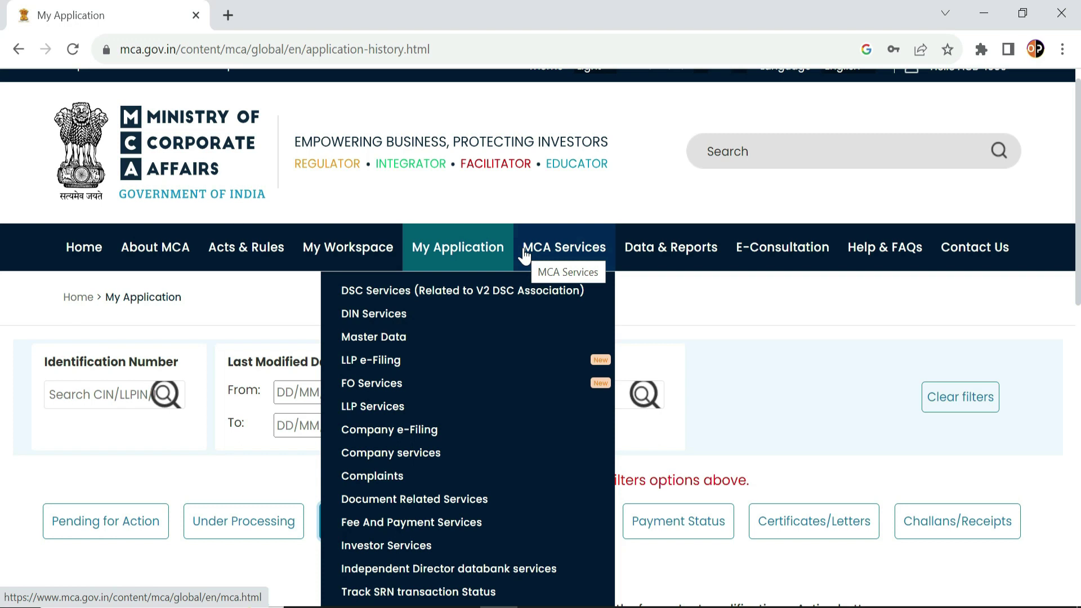
left_click(524, 256)
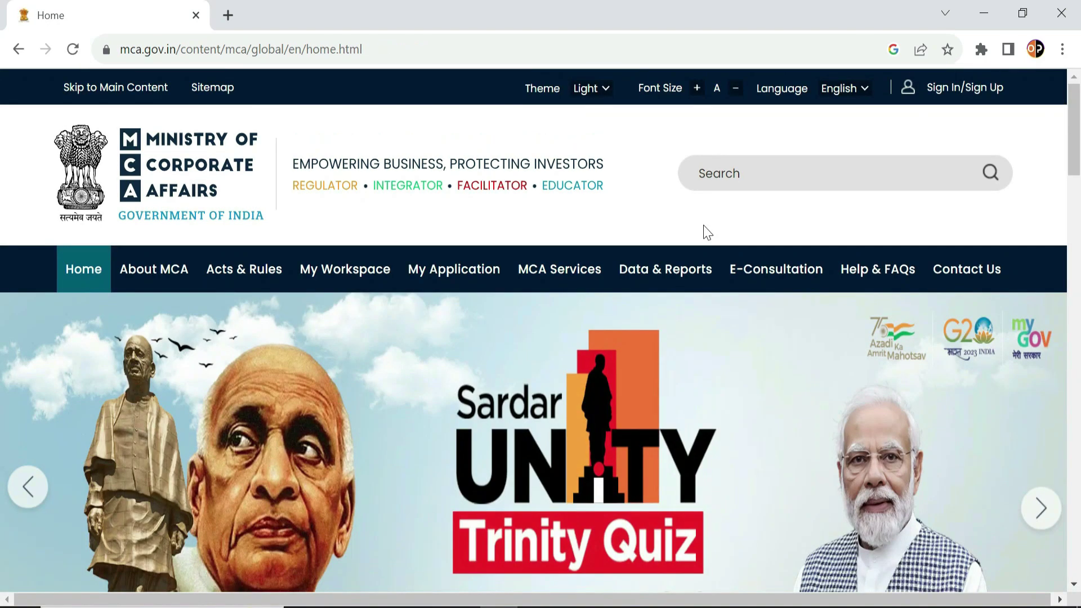